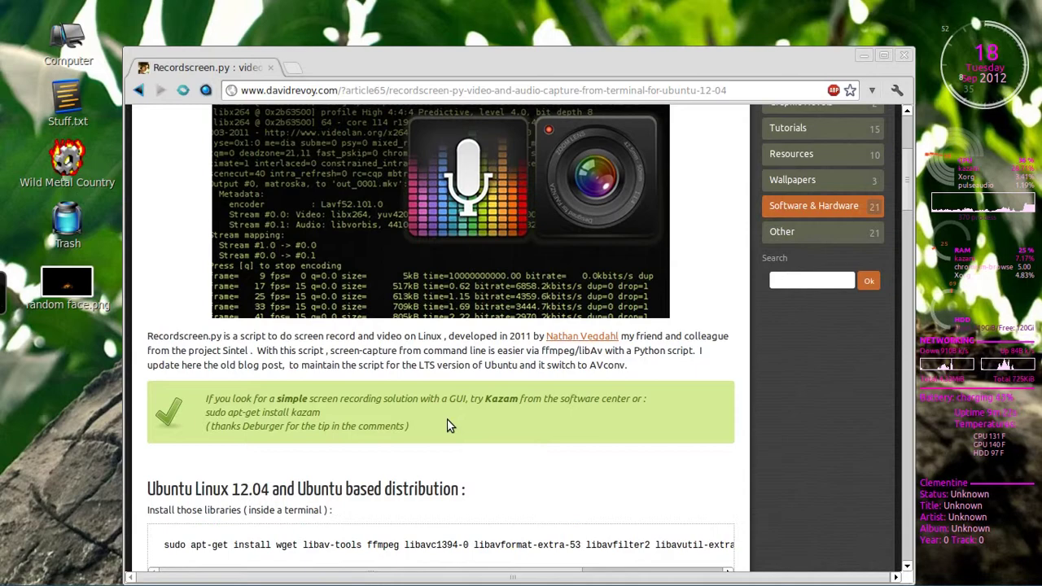
# - Close the web page about Recordscreen.py and launch Kazam Screencaster from the desktop
pyautogui.scroll(-1, 447, 420)
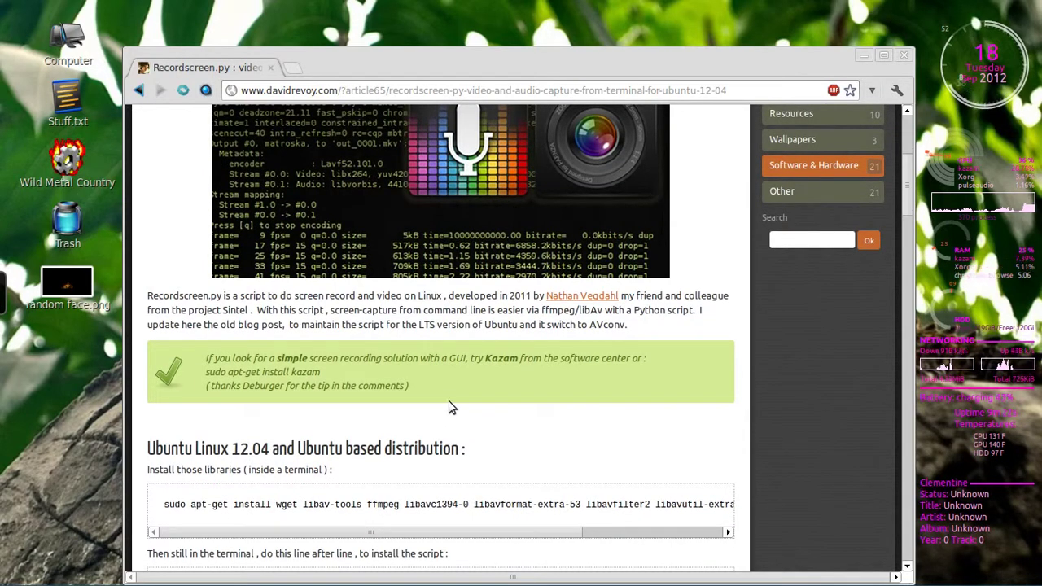
pyautogui.click(904, 55)
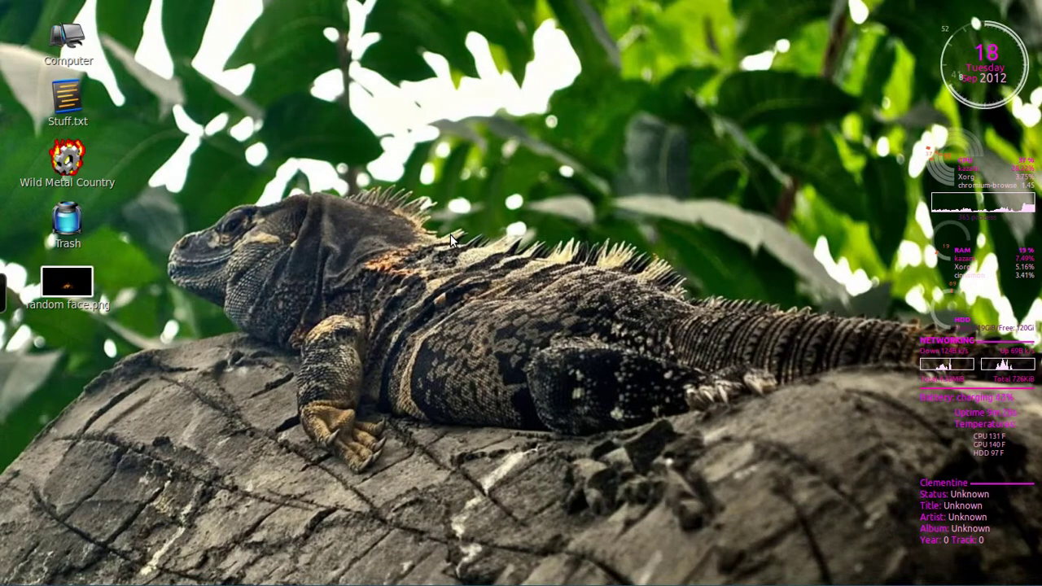
pyautogui.press('super')
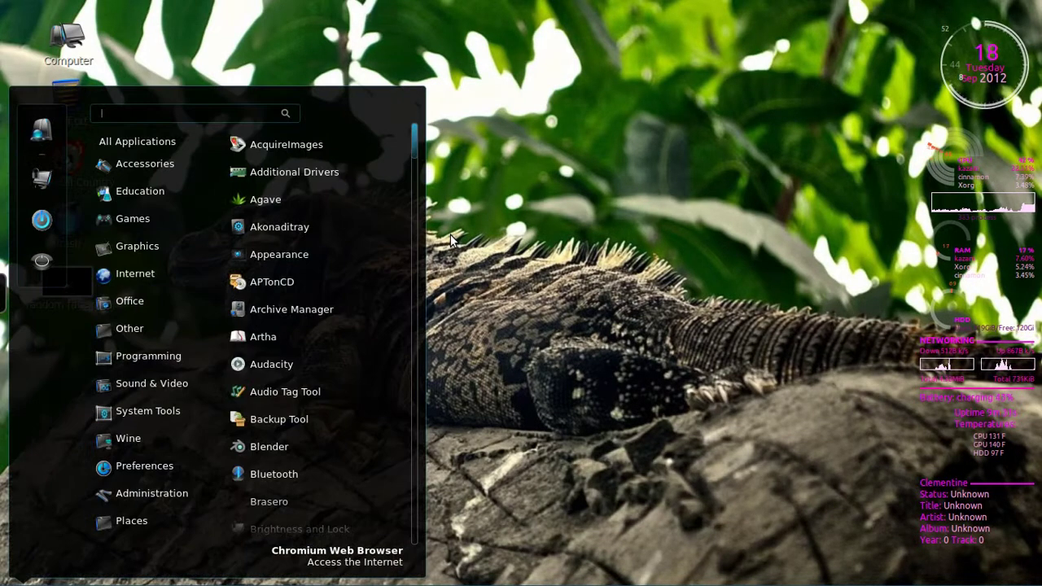
pyautogui.write('kaza')
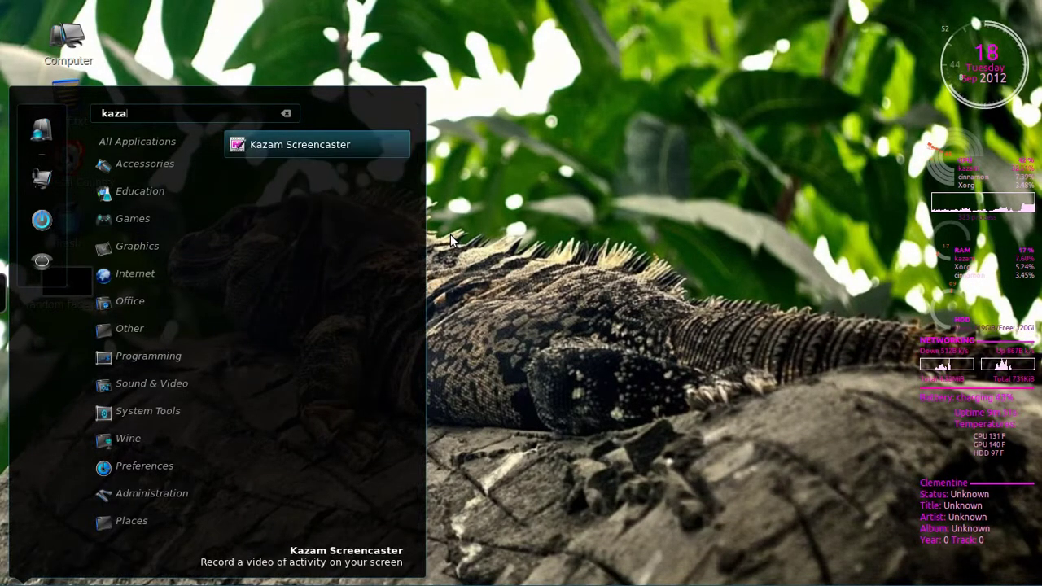
pyautogui.press('Return')
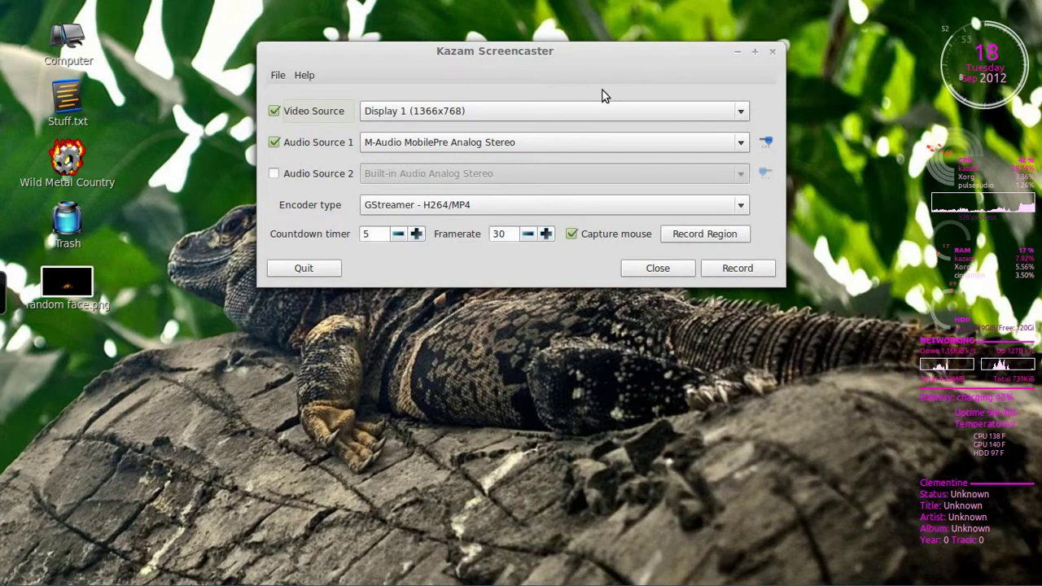
# - Review the choices for the video source and Audio Source 1, including its volume control, keeping Display 1 and M-Audio MobilePre Analog Stereo
pyautogui.click(583, 111)
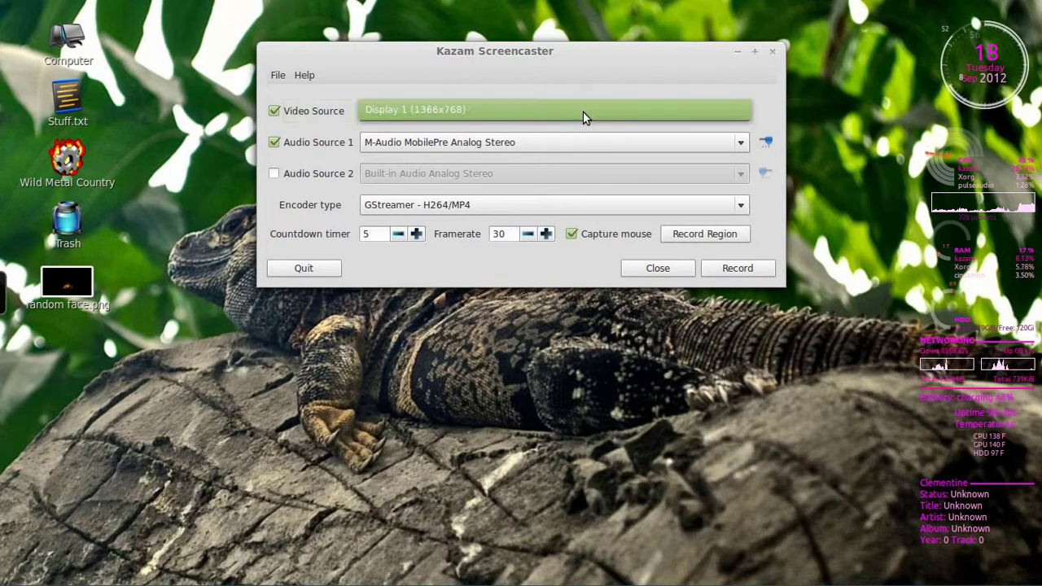
pyautogui.click(583, 112)
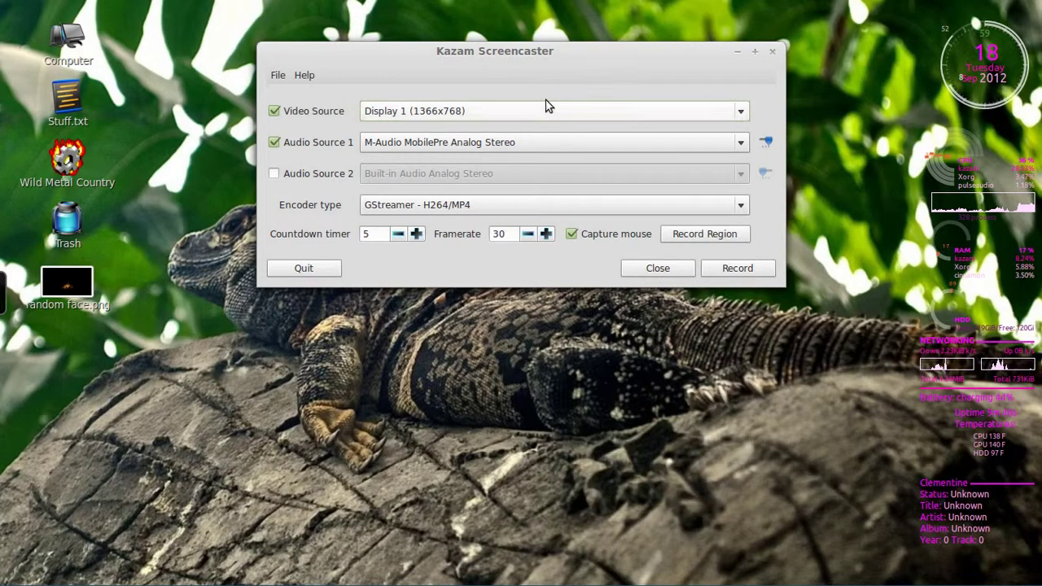
pyautogui.click(541, 143)
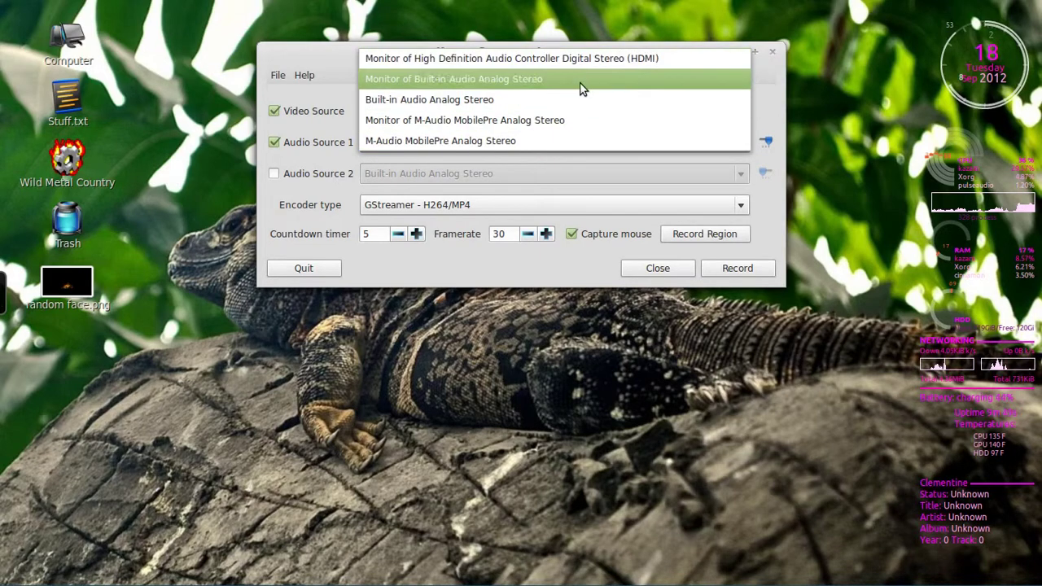
pyautogui.click(568, 139)
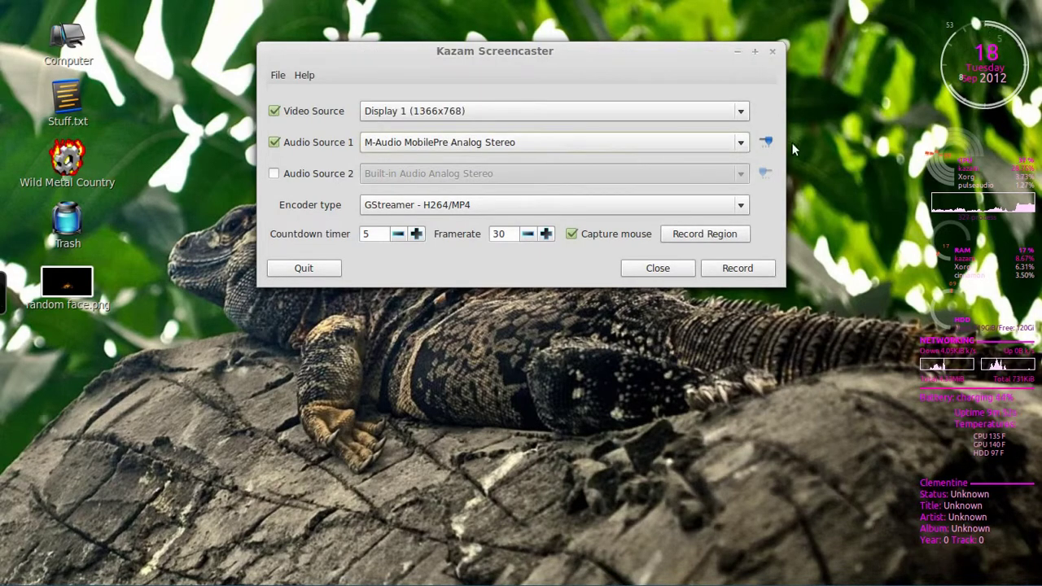
pyautogui.click(765, 141)
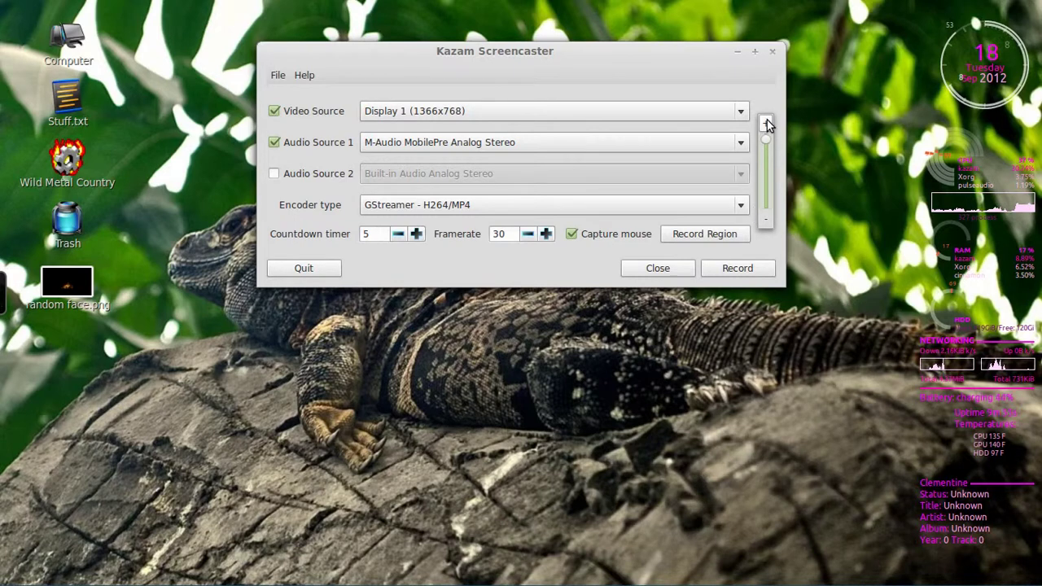
pyautogui.click(769, 97)
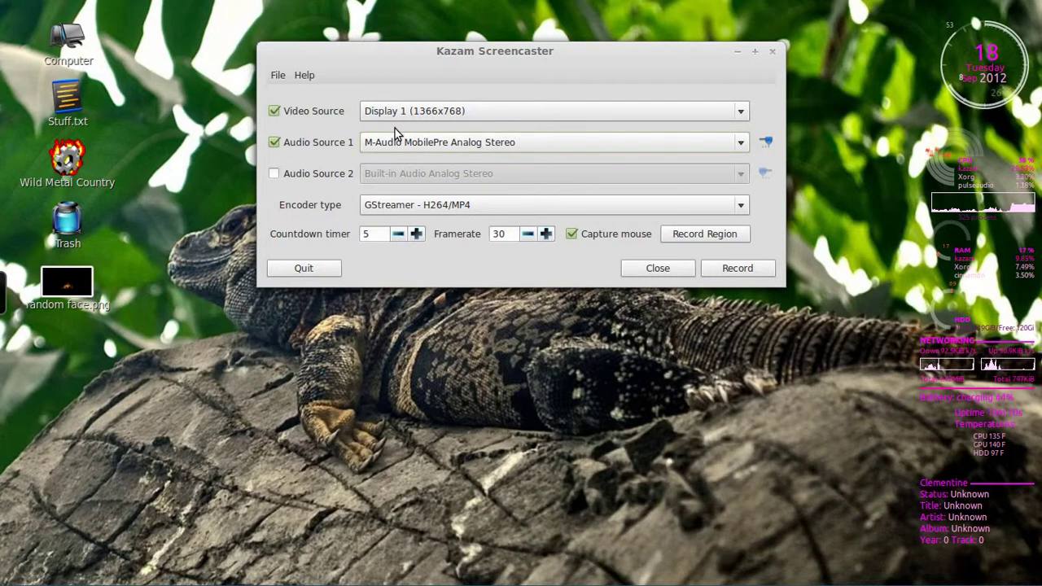
# - Enable Audio Source 2, look through its available devices, and disable it again
pyautogui.click(274, 174)
pyautogui.click(375, 175)
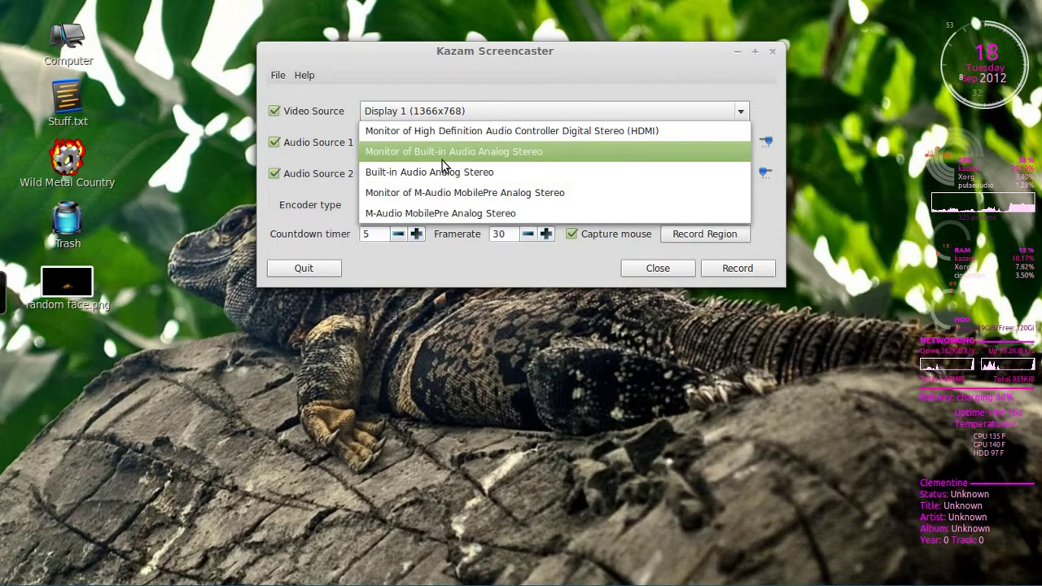
pyautogui.click(280, 174)
pyautogui.click(279, 174)
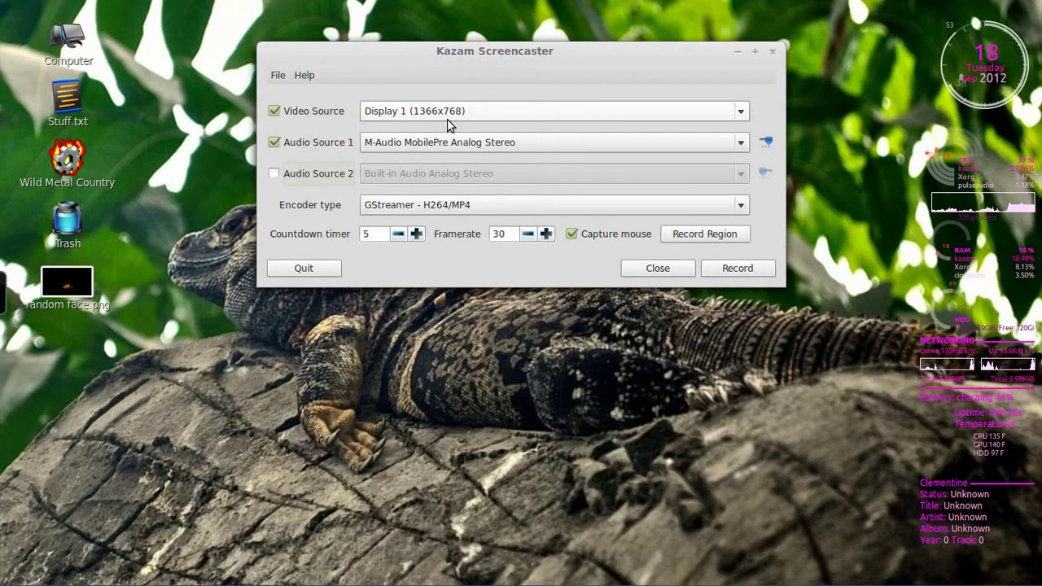
# - View the available encoder types, keeping GStreamer - H264/MP4, and switch mouse capture off and back on
pyautogui.click(478, 203)
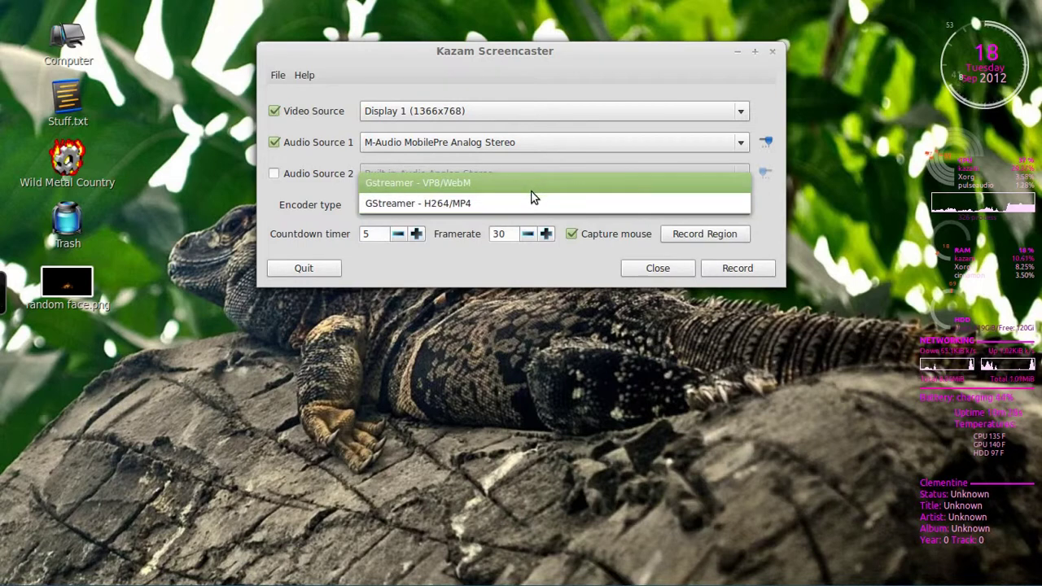
pyautogui.click(481, 247)
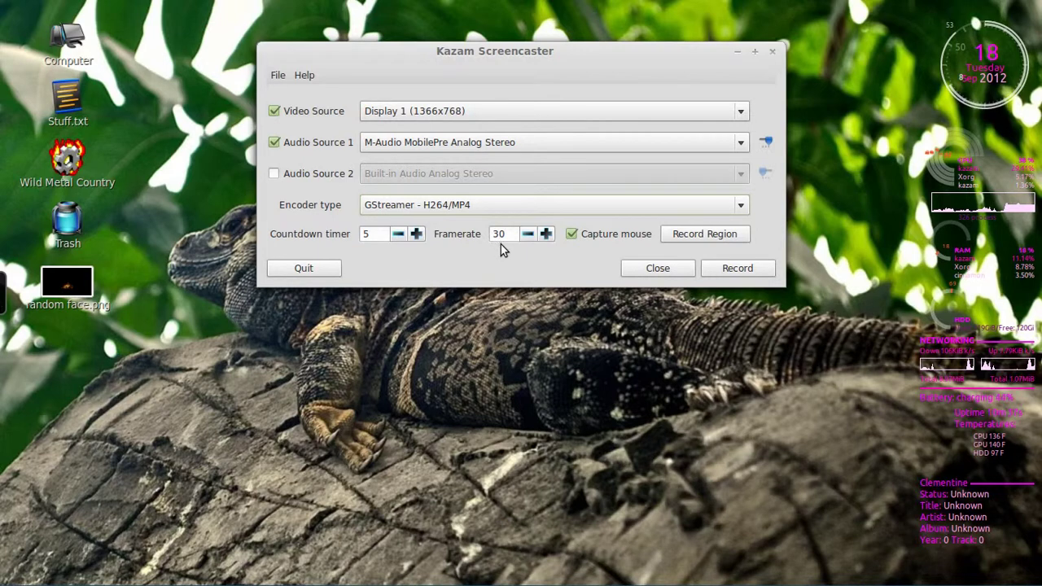
pyautogui.click(573, 234)
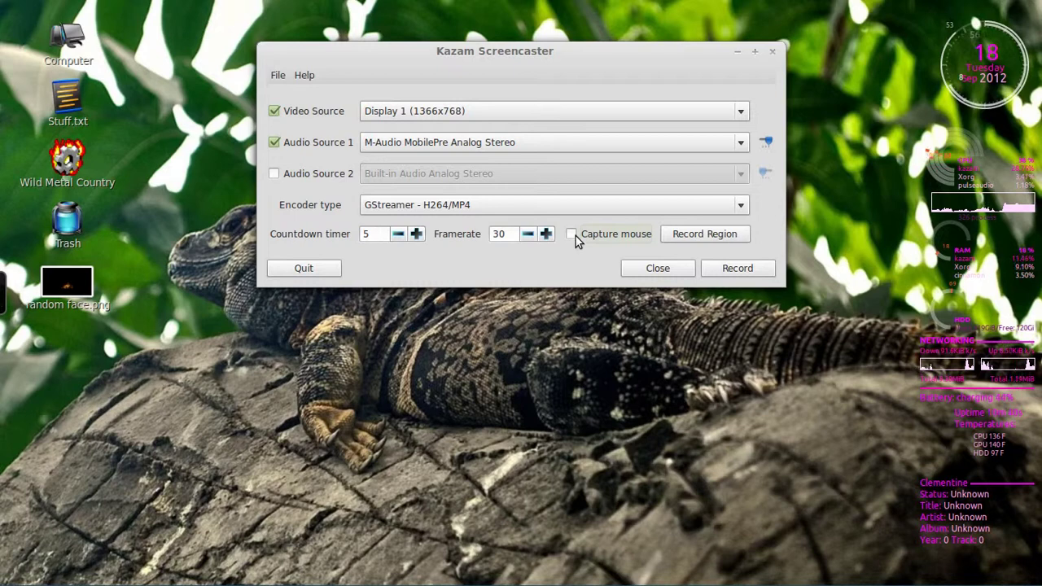
pyautogui.click(575, 236)
# - Define a recording region of about 763 x 518 pixels over the middle of the desktop and confirm it
pyautogui.click(714, 238)
pyautogui.moveTo(455, 276); pyautogui.dragTo(417, 188)
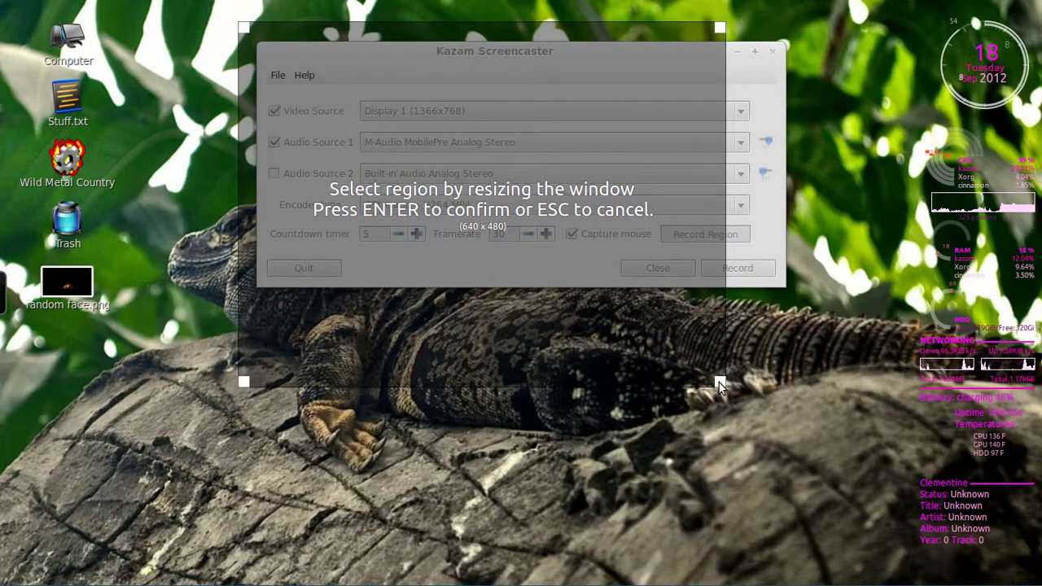
pyautogui.moveTo(718, 389); pyautogui.dragTo(814, 411)
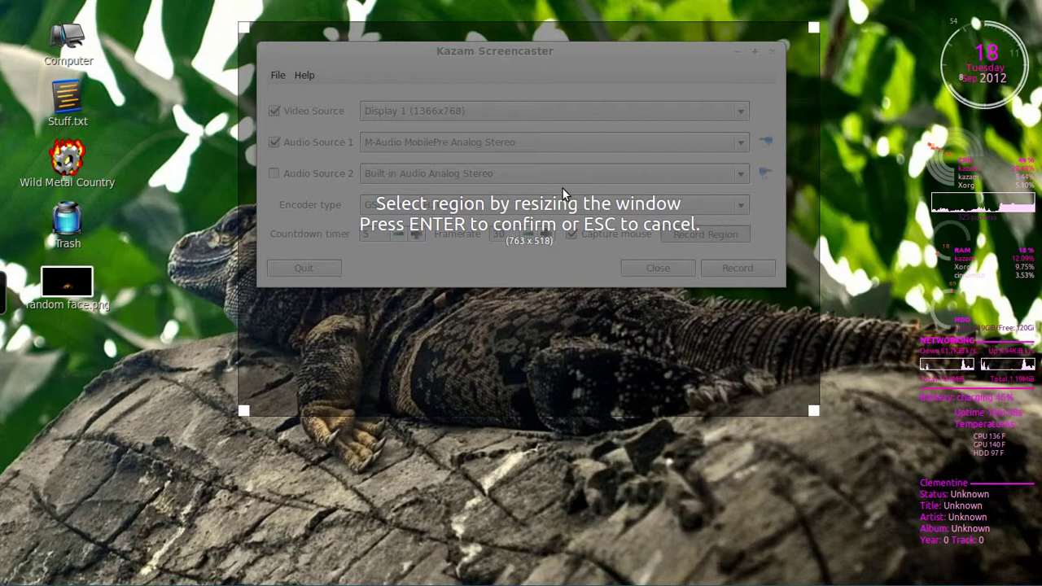
pyautogui.moveTo(562, 195); pyautogui.dragTo(490, 282)
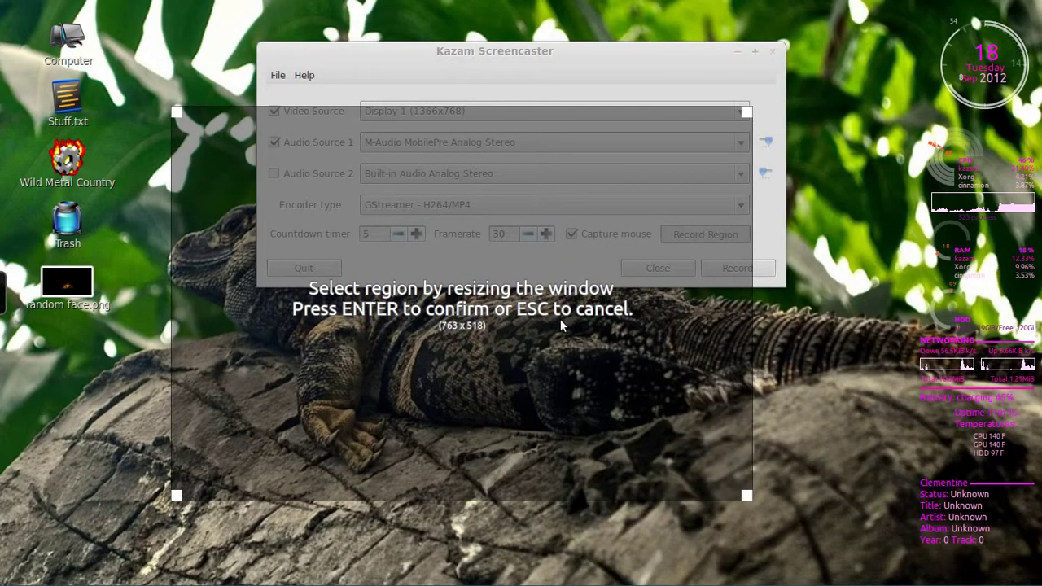
pyautogui.press('Return')
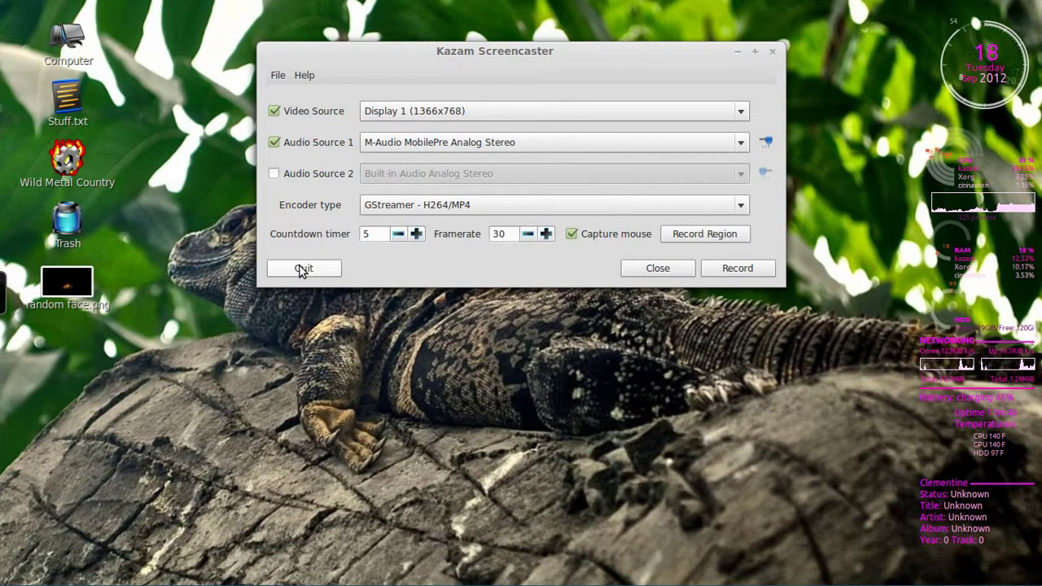
# - Close the recording setup window, reopen it, and start recording with the current settings
pyautogui.click(648, 273)
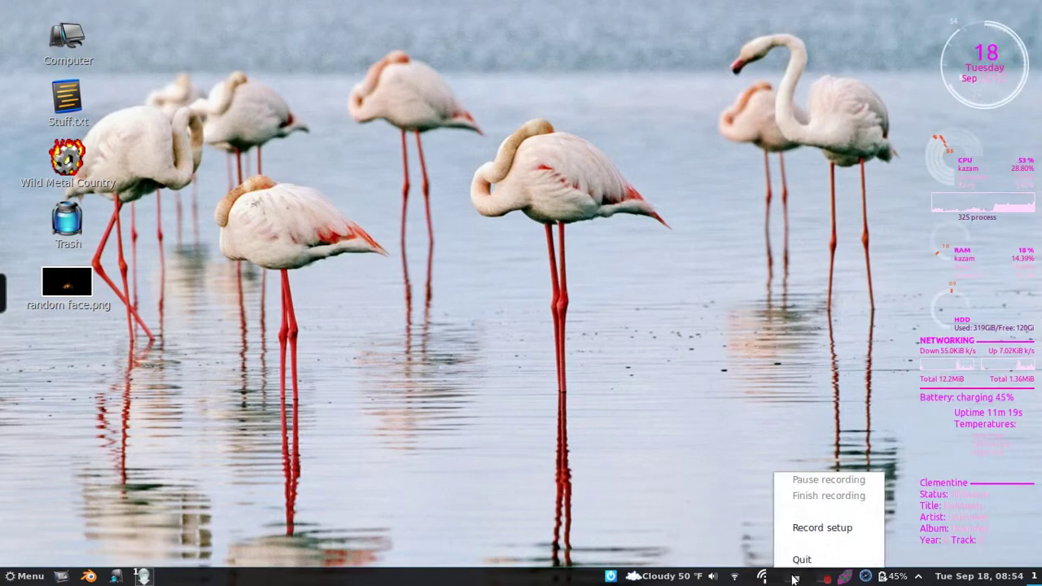
pyautogui.click(815, 528)
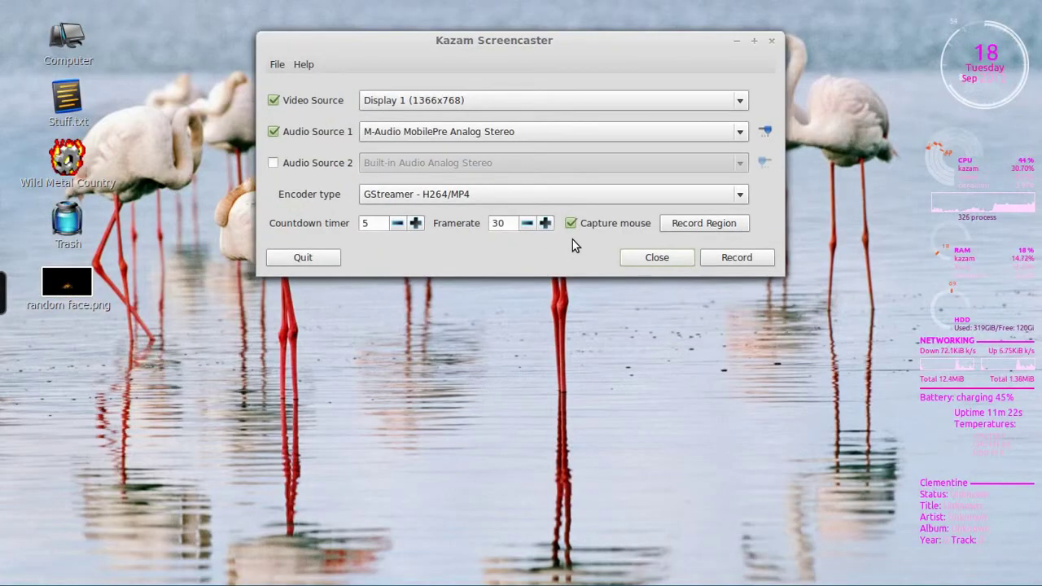
pyautogui.click(733, 257)
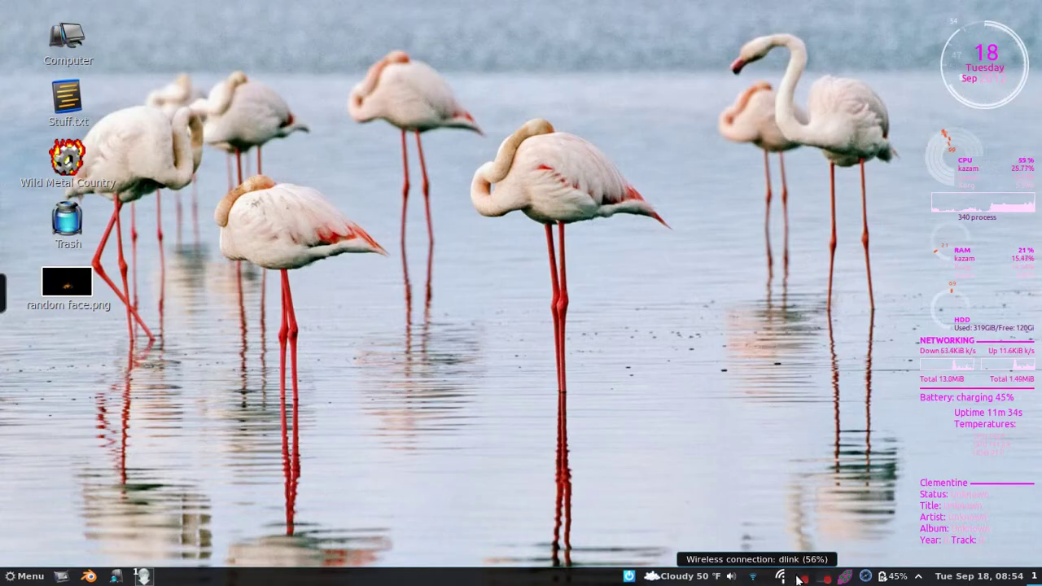
# - Pause the recording, select and deselect random face.png on the desktop during the pause, and resume recording
pyautogui.click(800, 579)
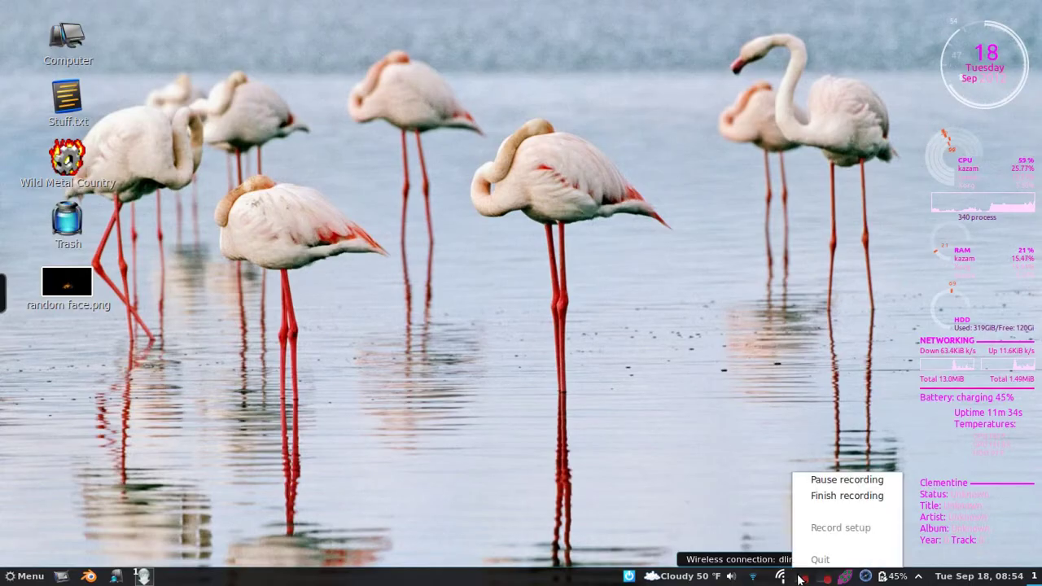
pyautogui.click(830, 482)
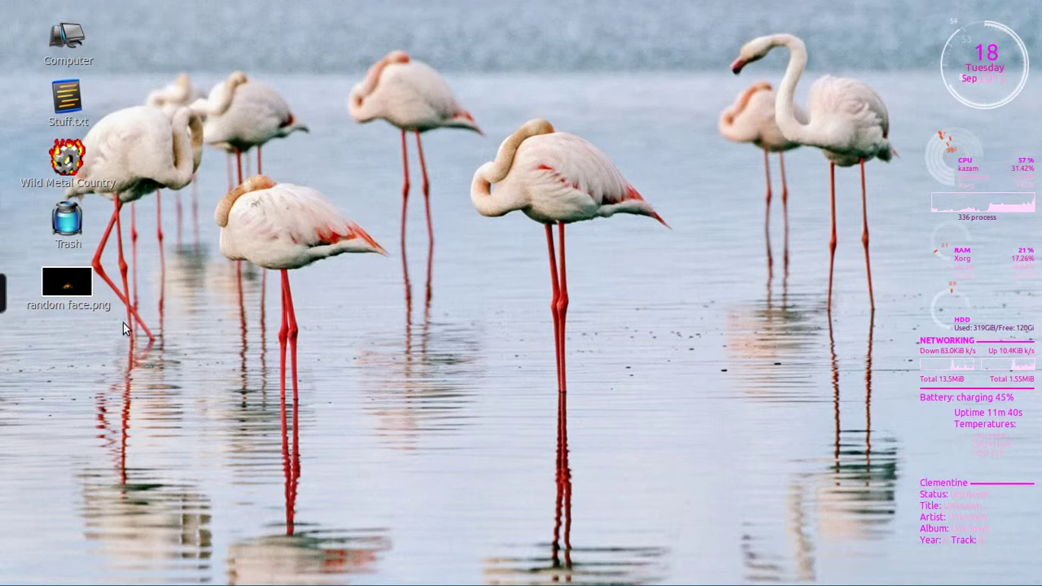
pyautogui.click(82, 286)
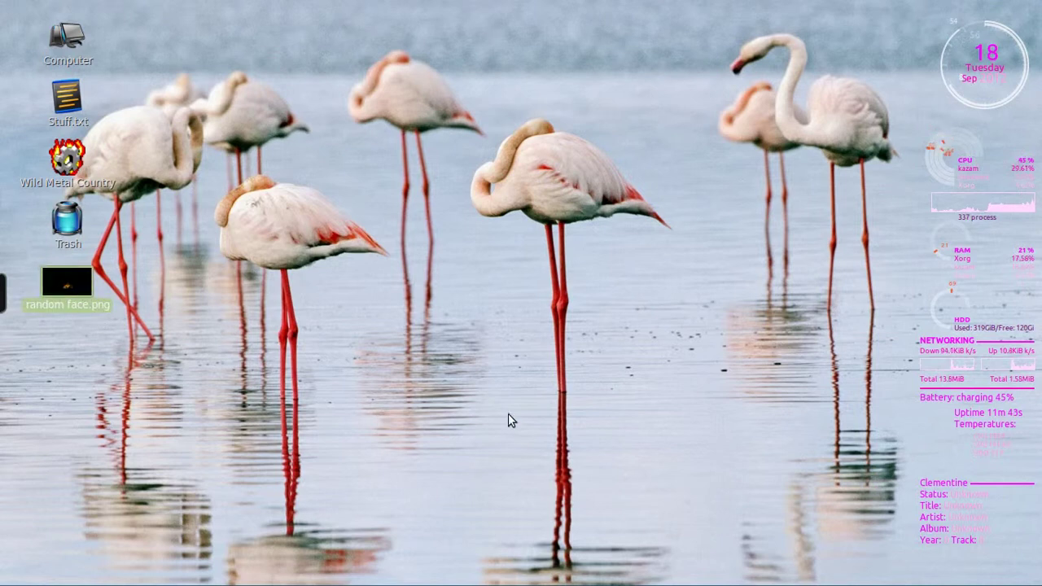
pyautogui.click(476, 316)
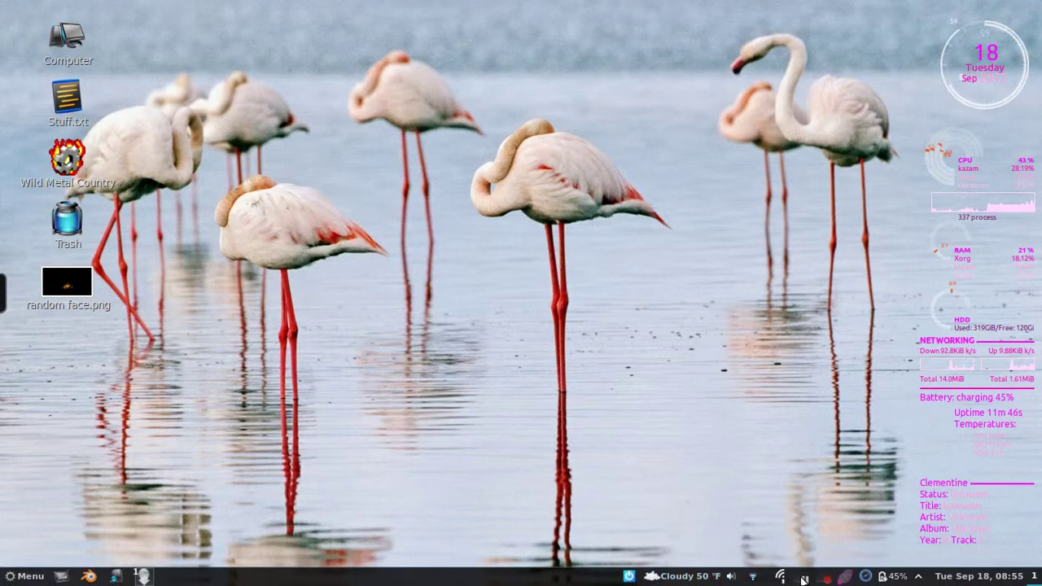
pyautogui.rightClick(804, 577)
pyautogui.click(836, 482)
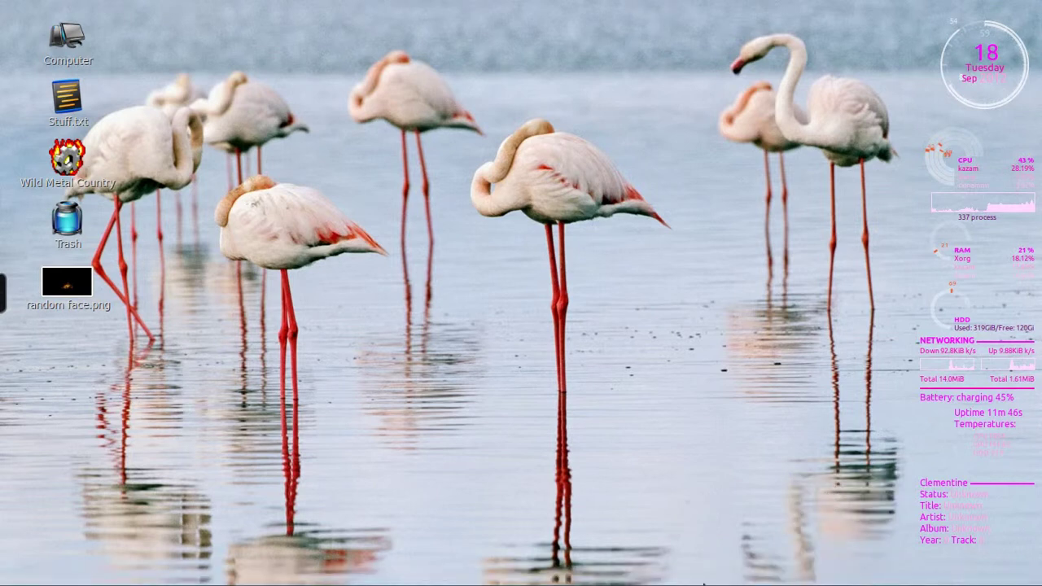
# - Finish the recording and save it for later on the Desktop as Untitled_Screencast.mp4
pyautogui.rightClick(802, 577)
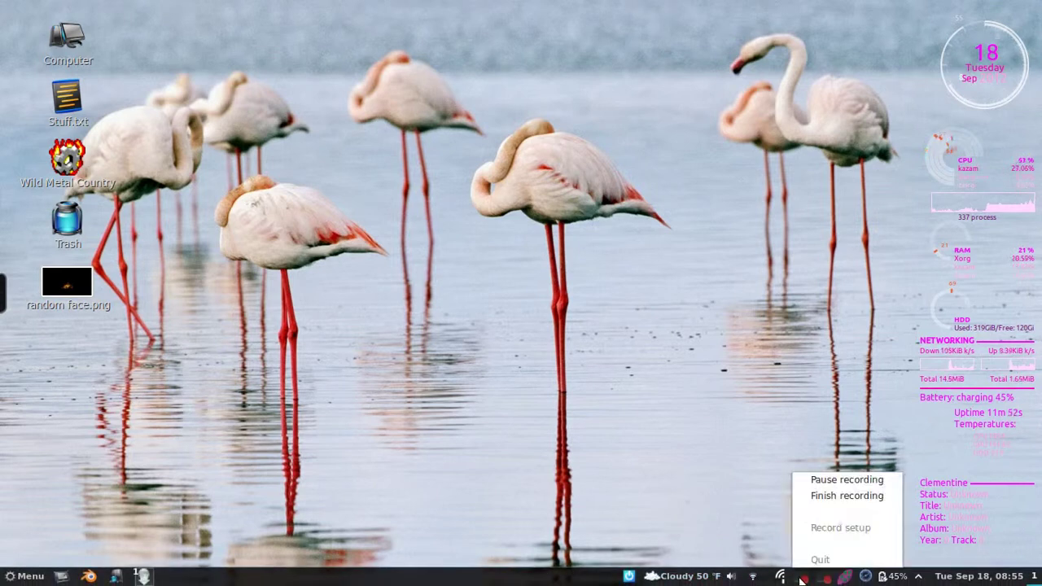
pyautogui.click(834, 498)
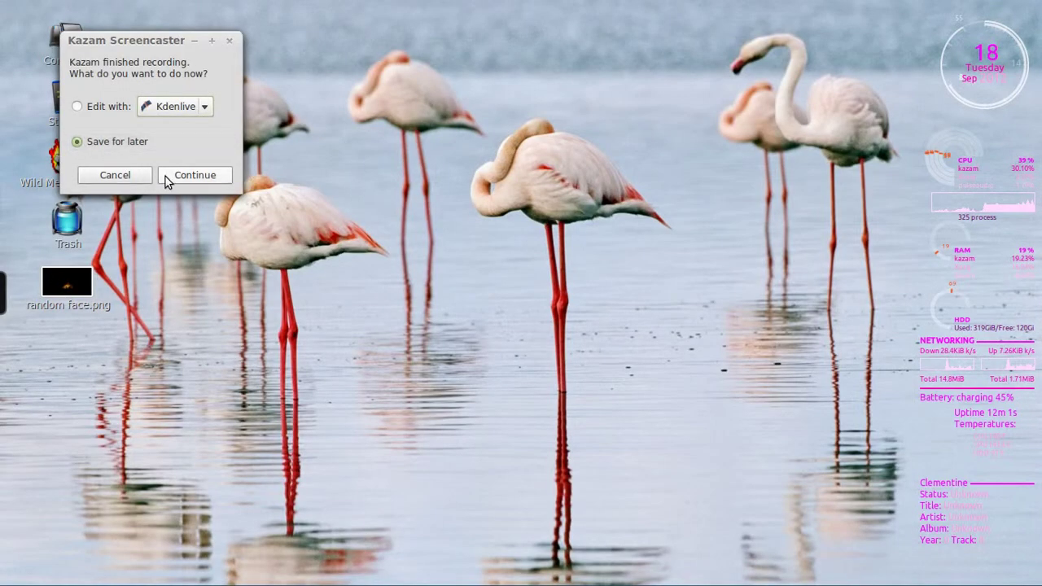
pyautogui.click(167, 177)
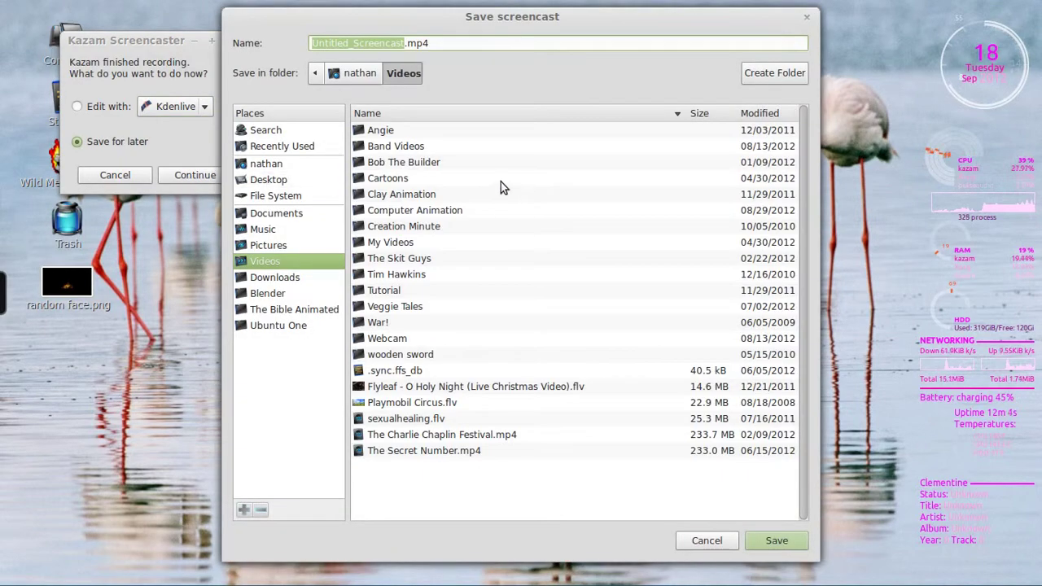
pyautogui.click(272, 181)
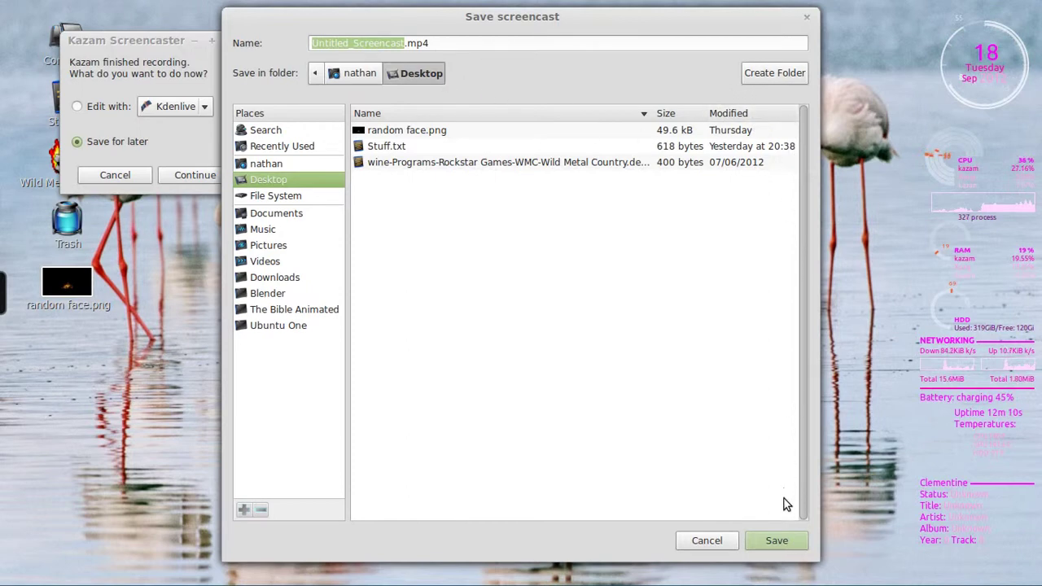
pyautogui.click(775, 541)
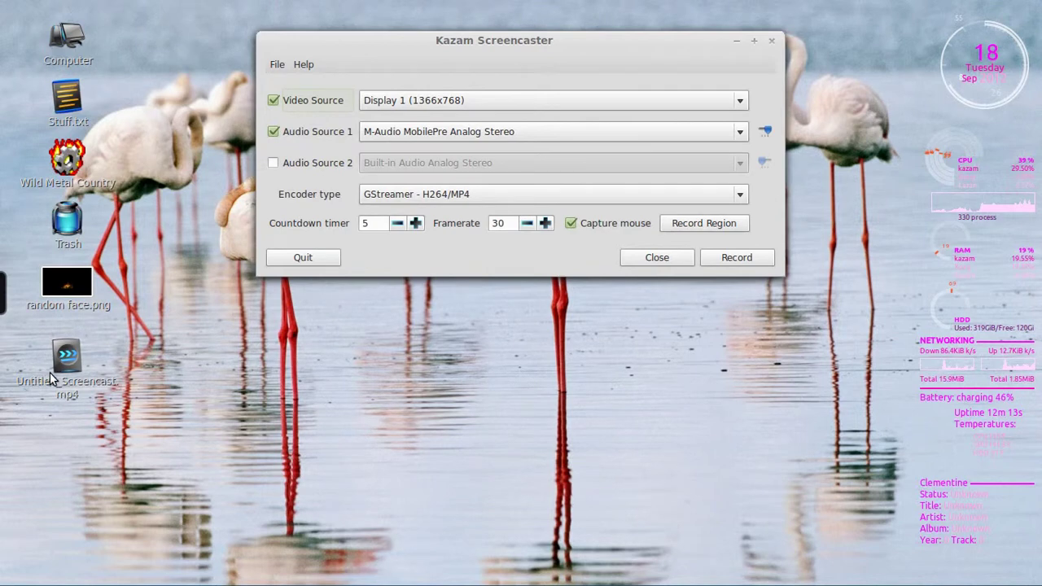
# - Quit Kazam Screencaster and play Untitled_Screencast.mp4 from the desktop in VLC media player, closing the player once playback is checked
pyautogui.click(317, 261)
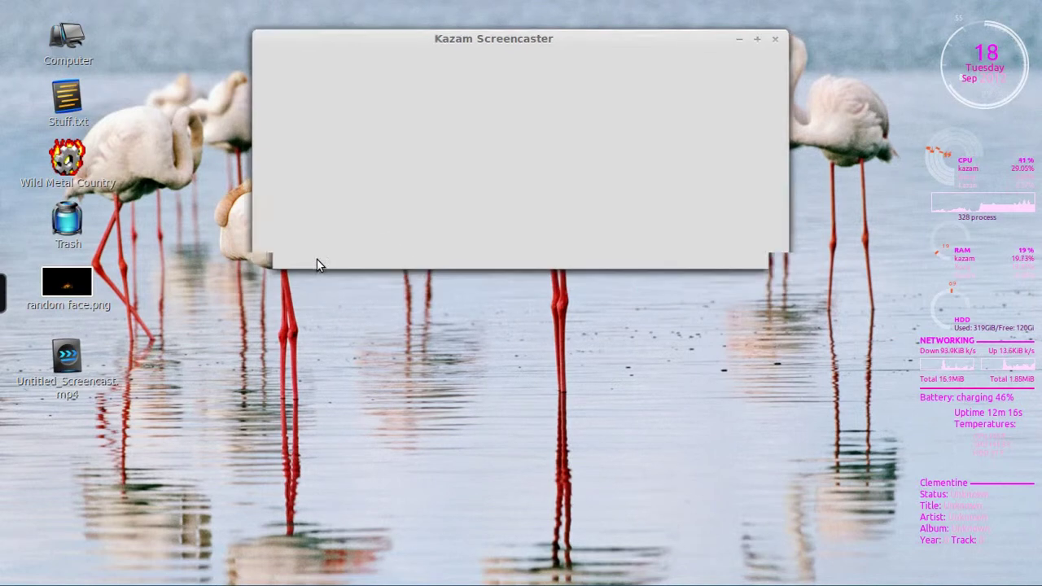
pyautogui.rightClick(69, 363)
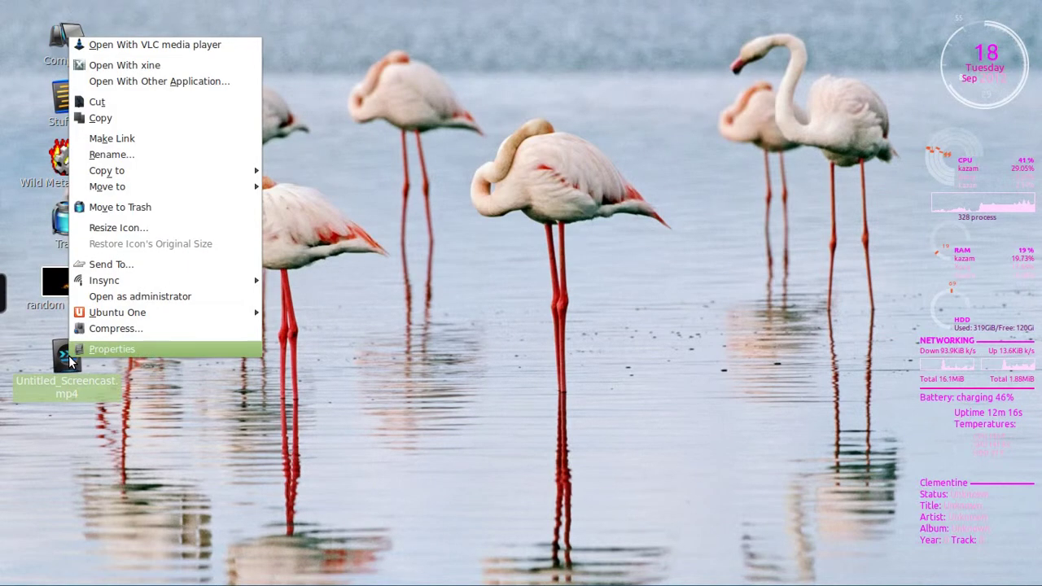
pyautogui.click(170, 44)
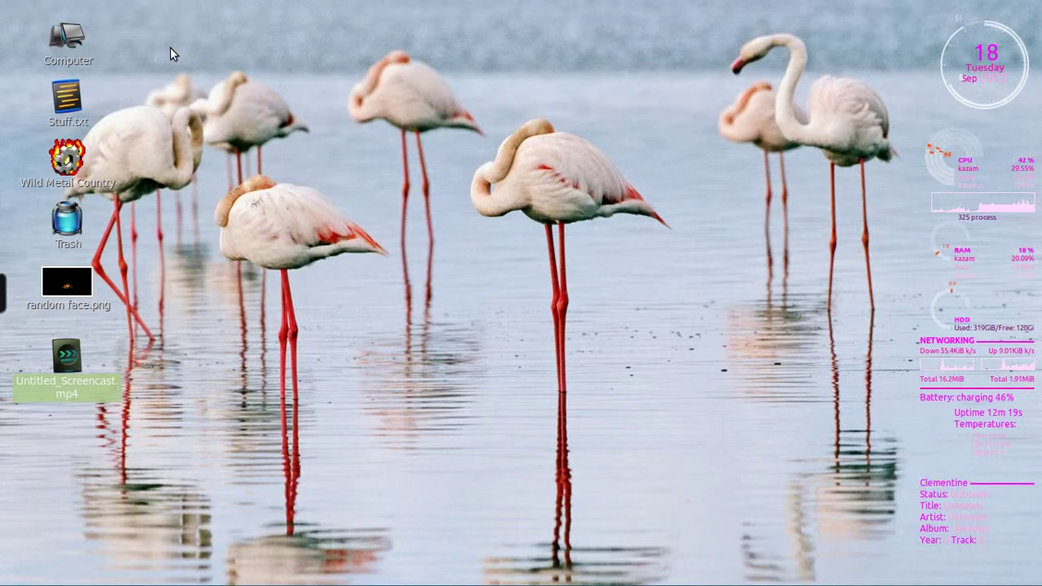
pyautogui.rightClick(90, 360)
pyautogui.click(114, 351)
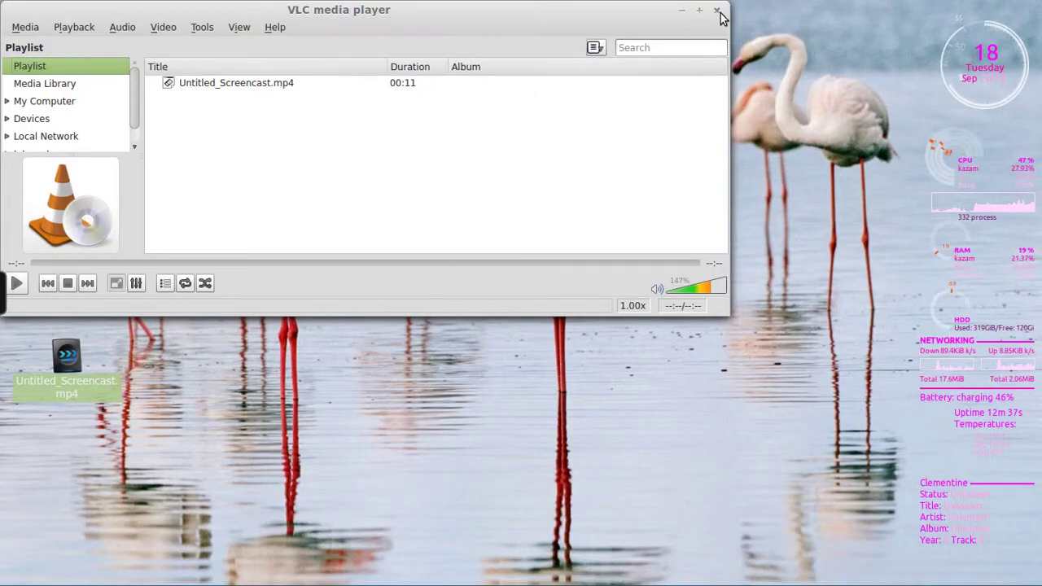
pyautogui.click(716, 9)
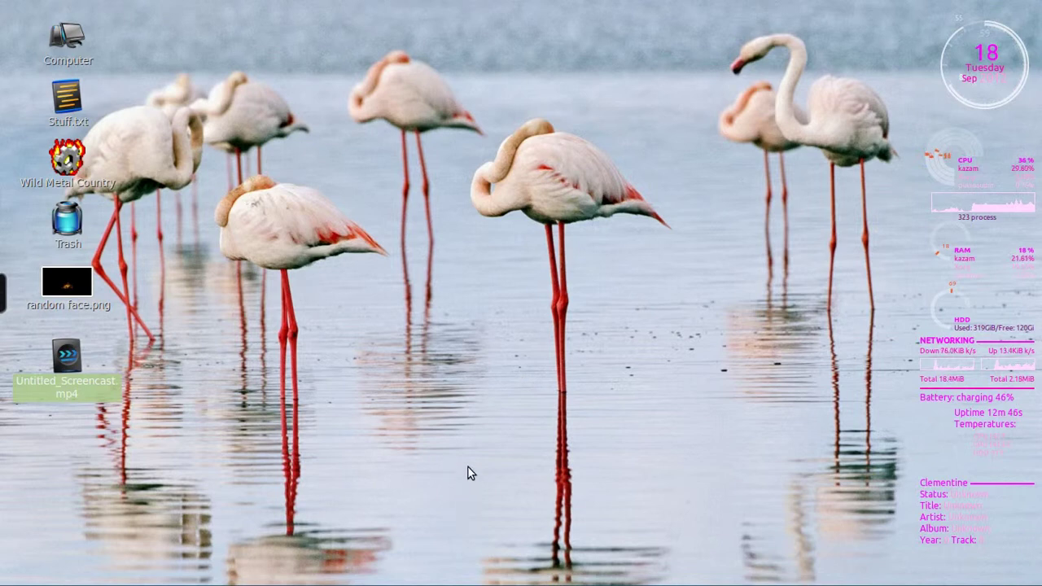
# - Search the installed applications for "kazam" and launch Kazam Screencaster again
pyautogui.moveTo(458, 581)
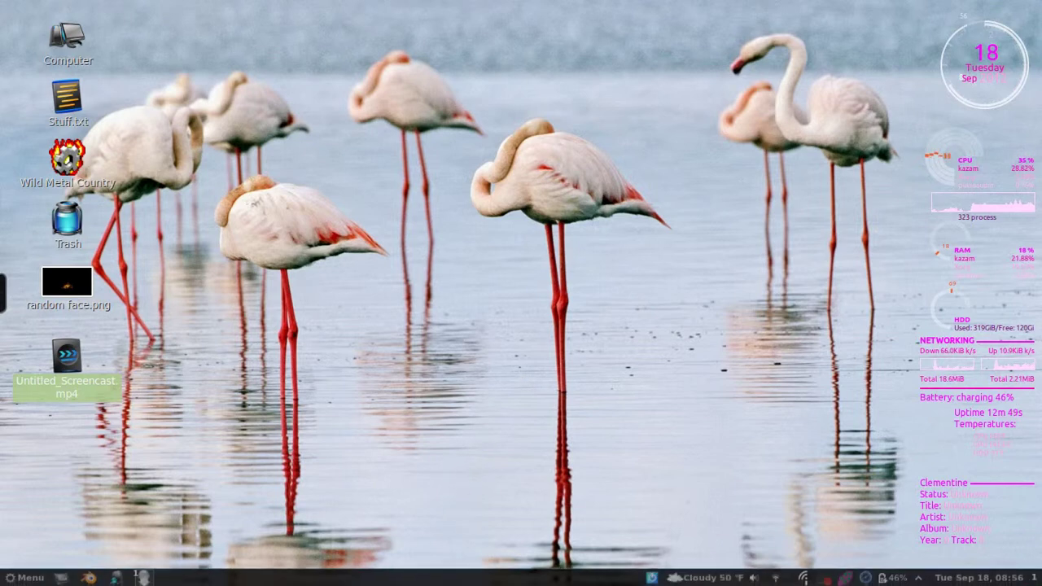
pyautogui.click(22, 579)
pyautogui.write('kazam')
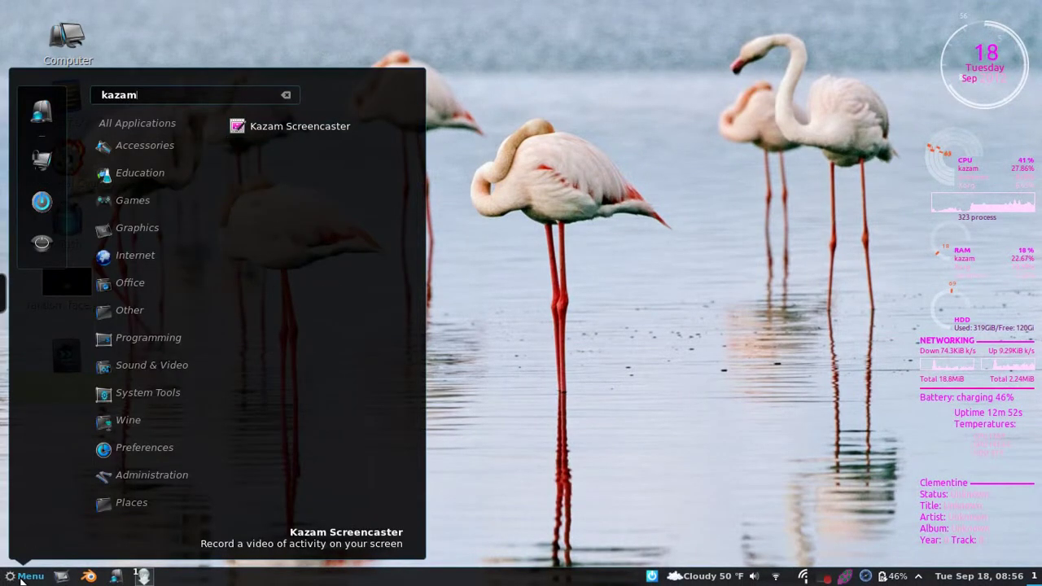
pyautogui.press('Return')
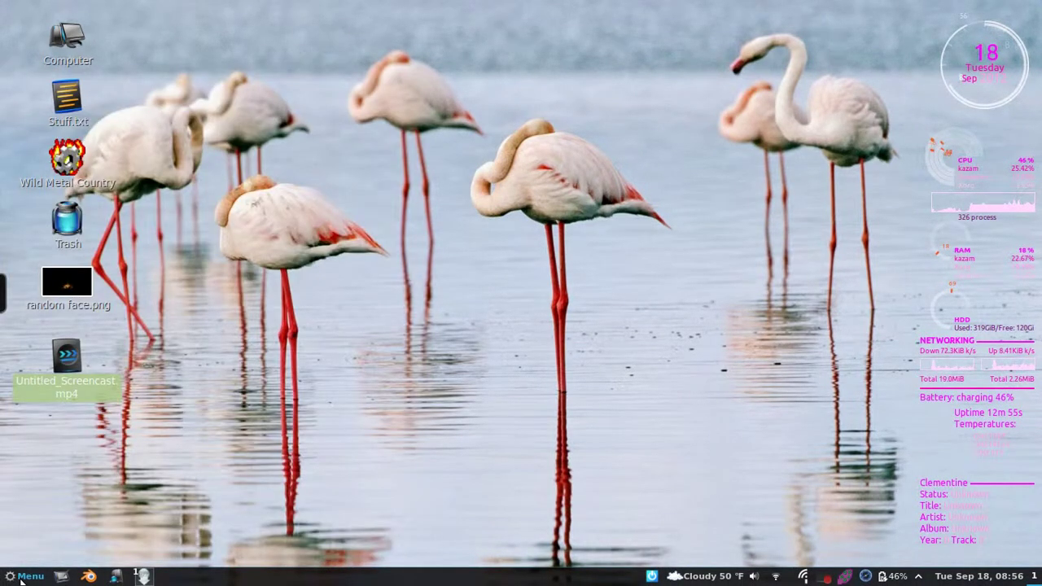